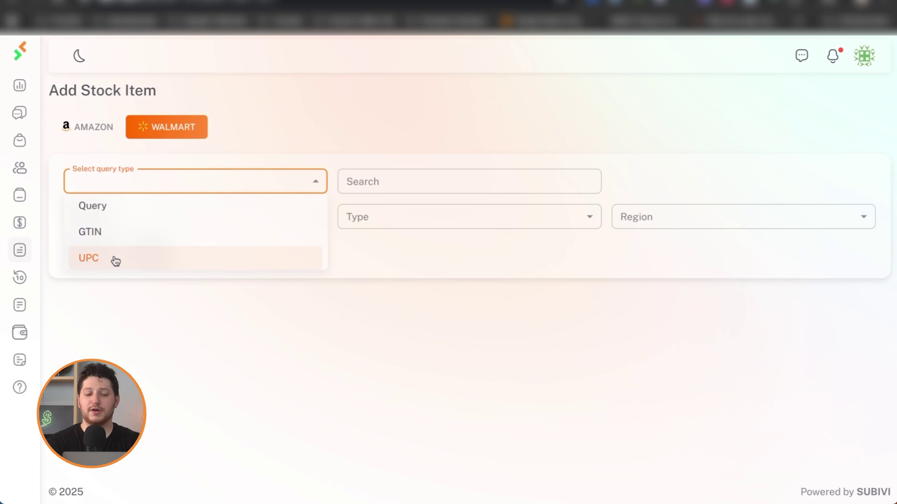
Search the Walmart catalog by query for "lego" with seller fulfillment in the WALMART_US region.
click(169, 205)
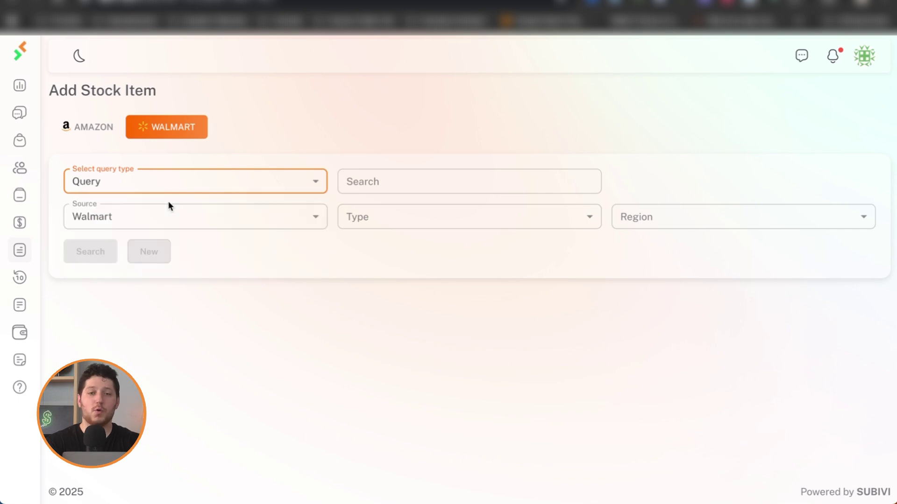
click(377, 185)
text(lego)
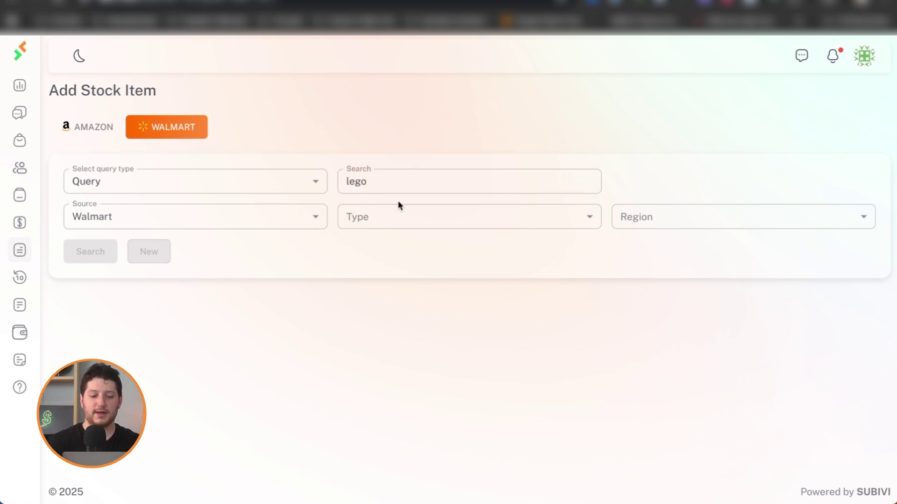
click(379, 218)
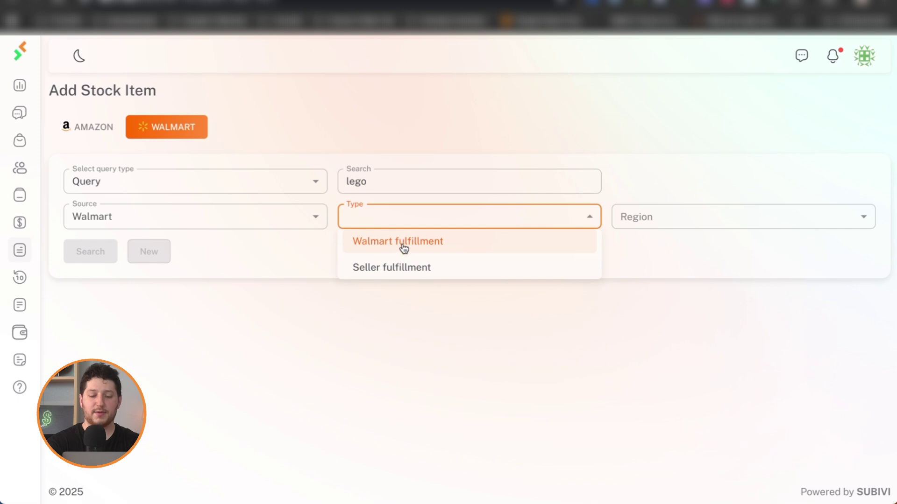
click(393, 270)
click(661, 219)
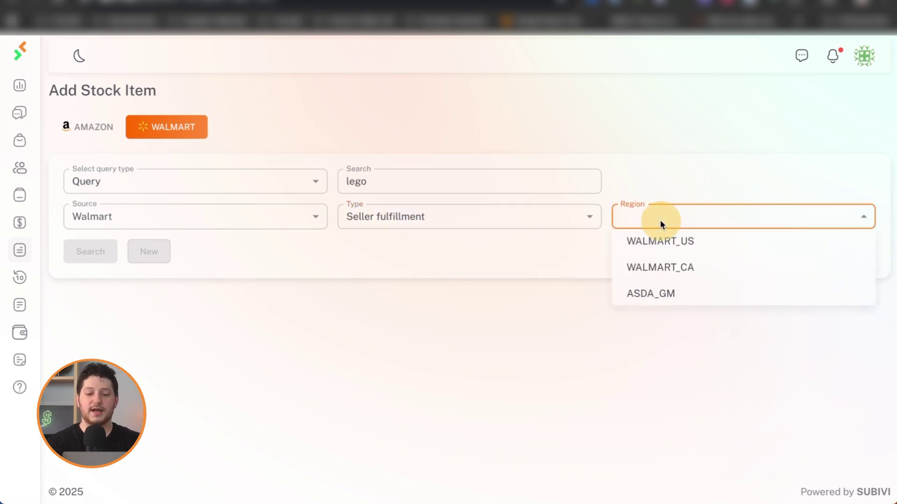
click(651, 242)
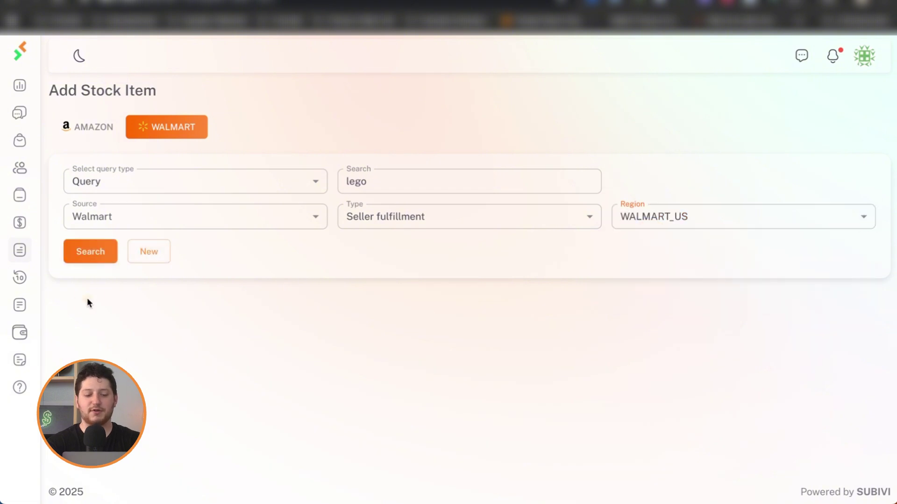
click(95, 262)
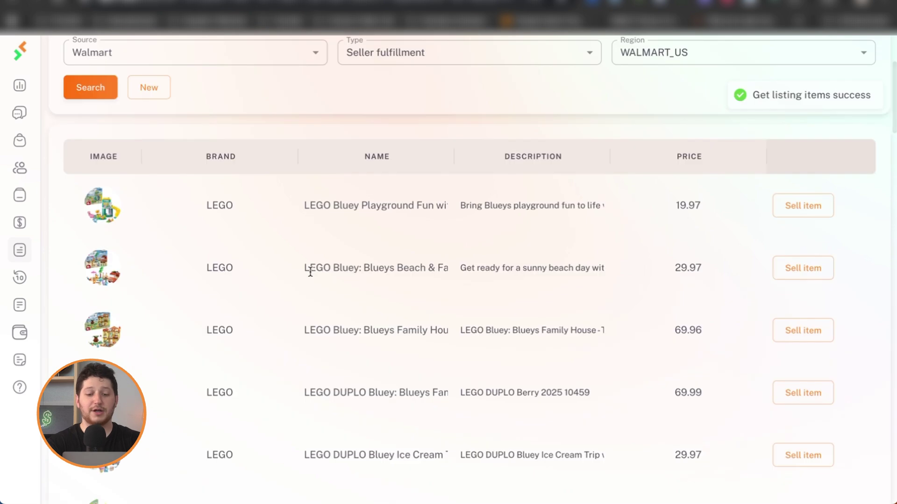
Look through the LEGO search results and the available query types.
scroll(309, 270, up, 1)
scroll(309, 271, down, 2)
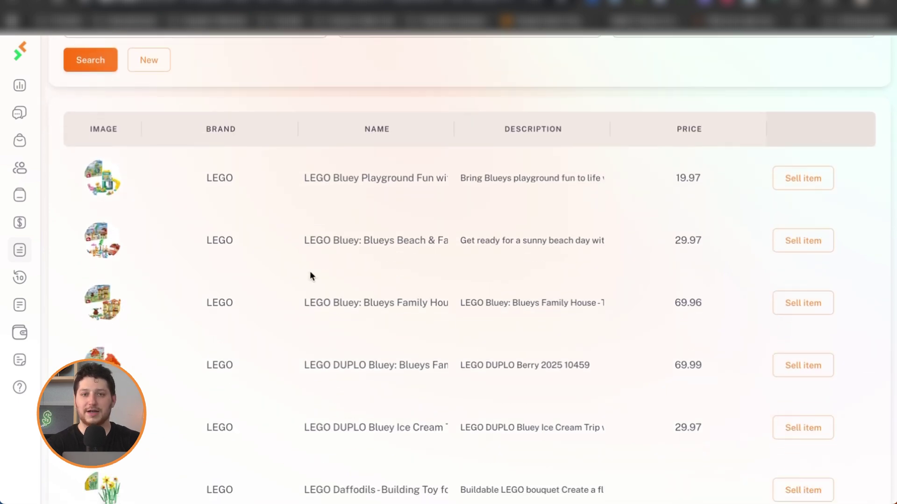
scroll(310, 273, down, 10)
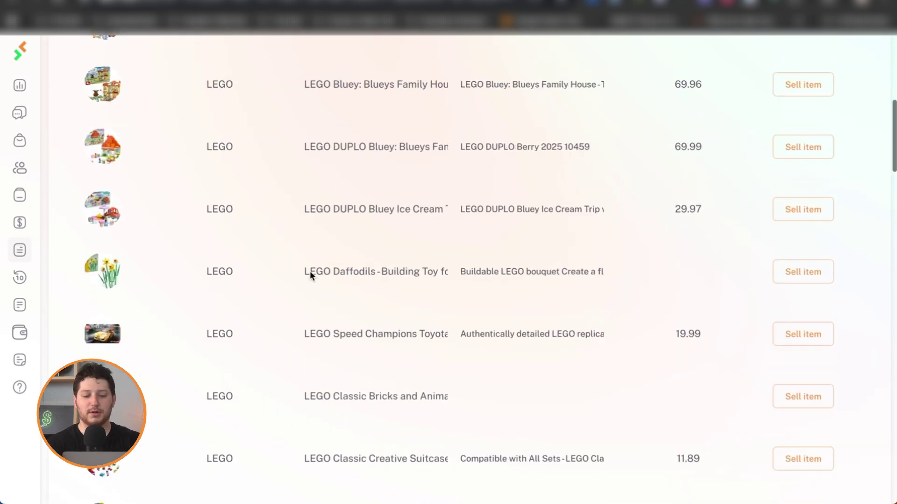
scroll(310, 273, up, 14)
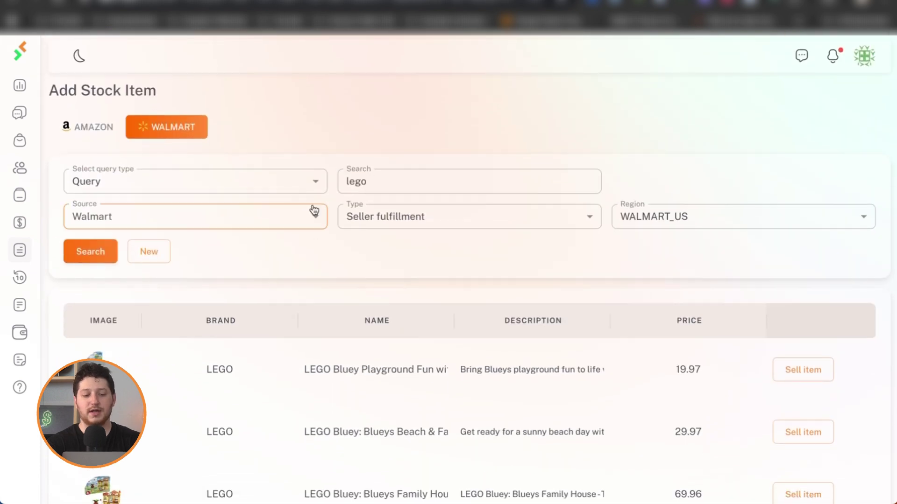
click(310, 184)
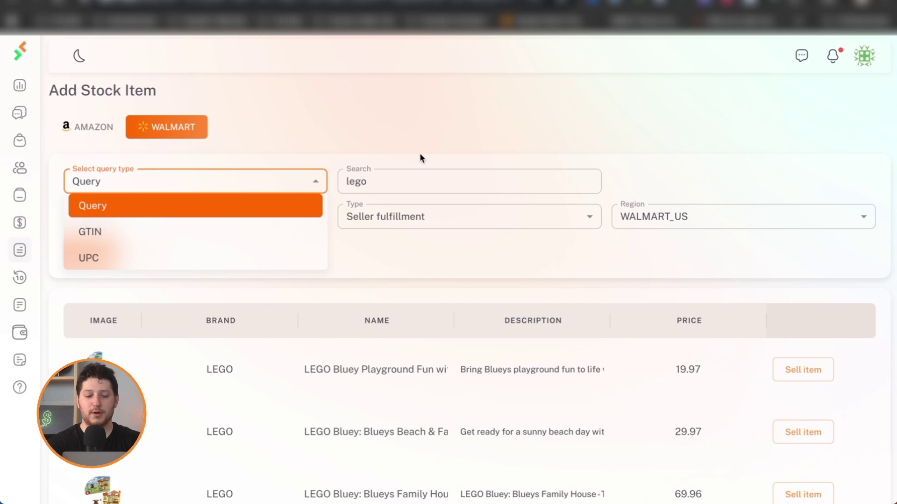
click(409, 160)
scroll(340, 341, down, 10)
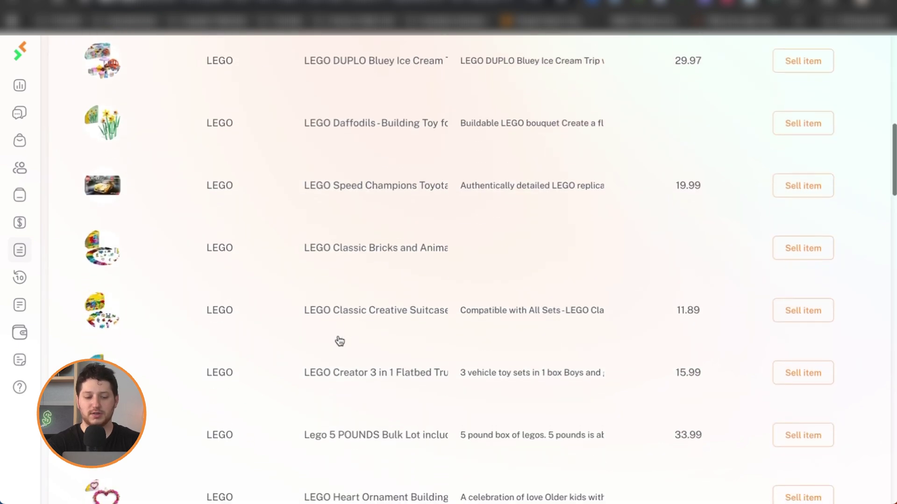
scroll(340, 341, down, 7)
scroll(339, 341, up, 14)
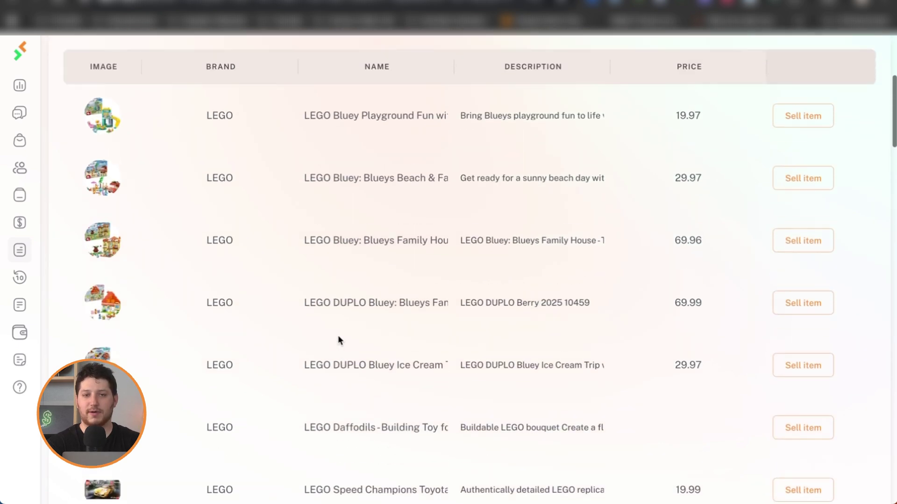
scroll(338, 341, up, 5)
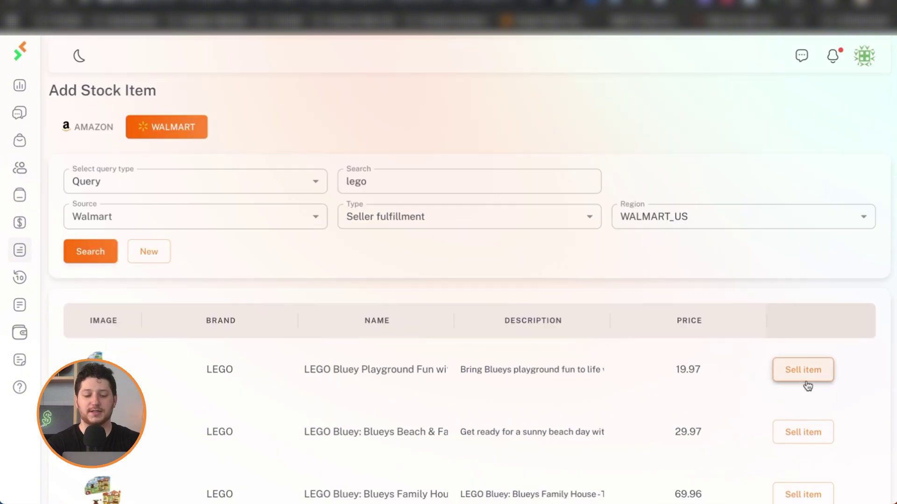
Choose to sell the first result, the LEGO Bluey Playground Fun set, and review its prefilled product information and images.
click(800, 373)
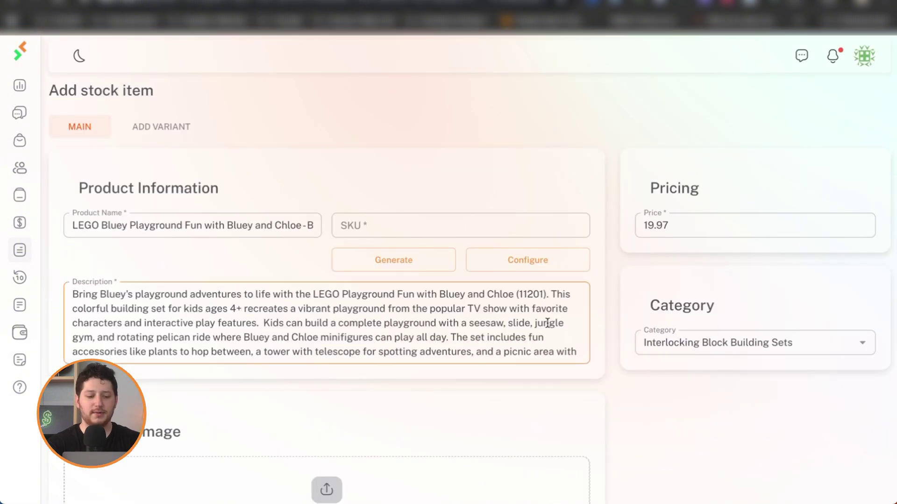
scroll(290, 237, down, 6)
scroll(291, 238, up, 5)
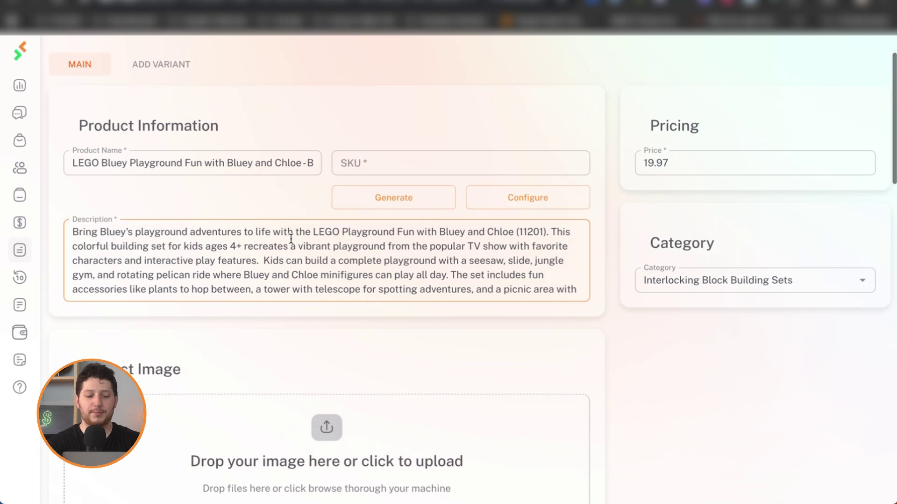
scroll(290, 238, up, 1)
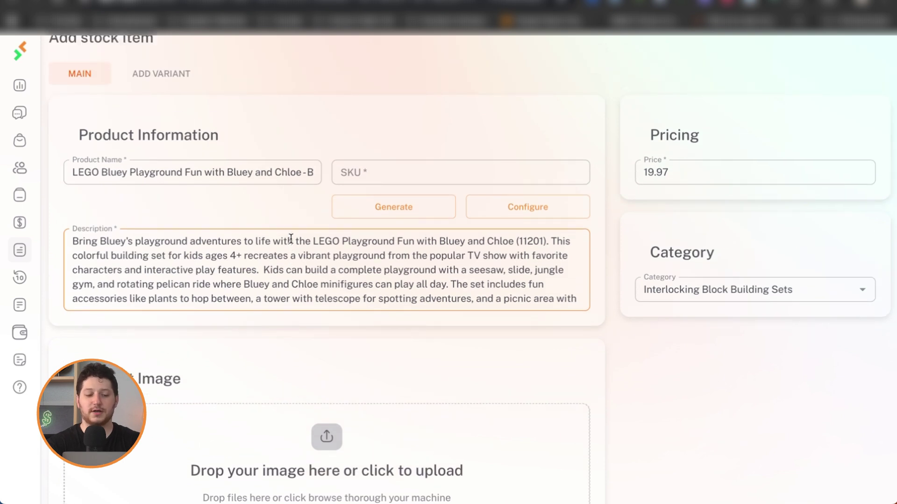
scroll(262, 225, up, 2)
click(164, 206)
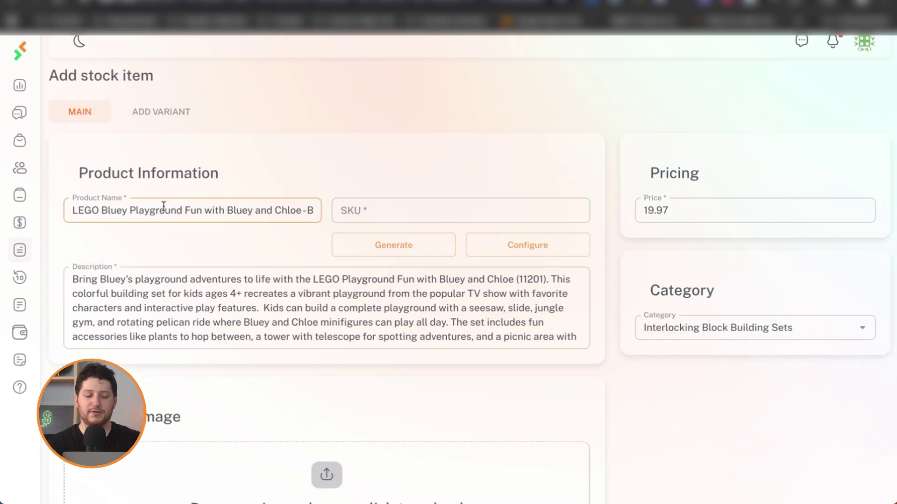
click(184, 276)
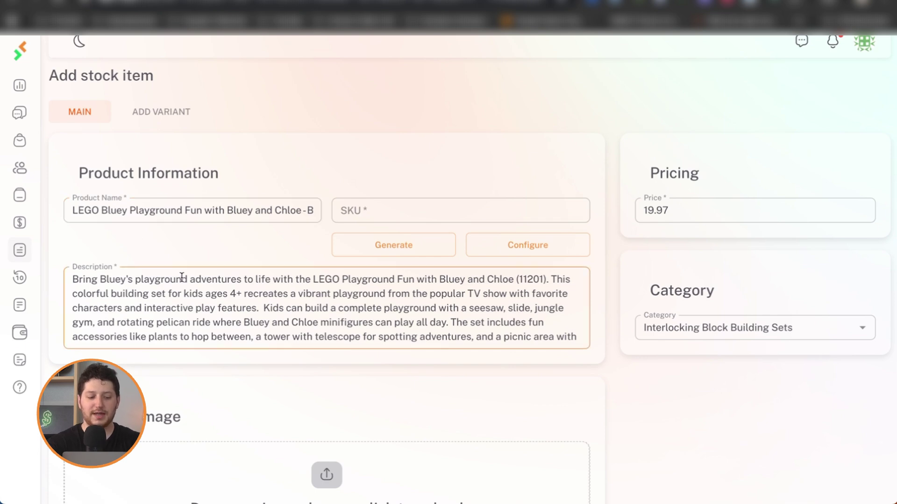
scroll(205, 295, down, 3)
scroll(204, 295, down, 5)
scroll(205, 295, up, 10)
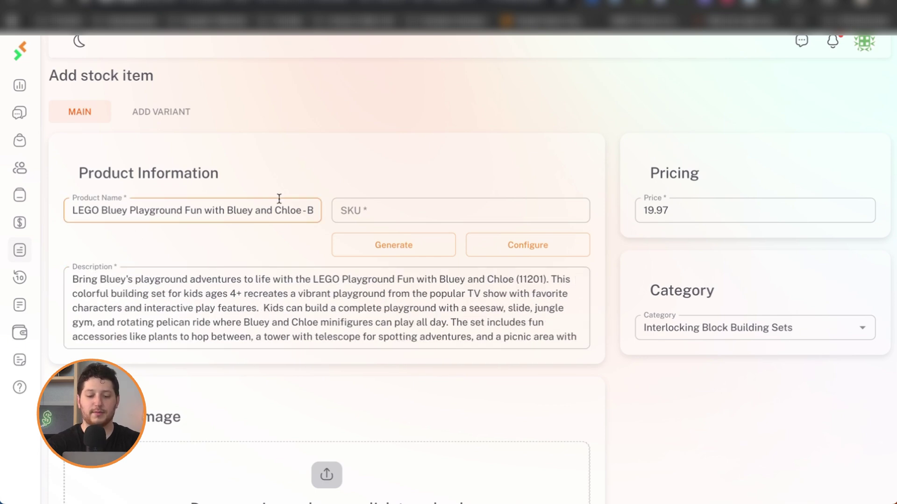
scroll(279, 199, down, 4)
scroll(701, 177, up, 4)
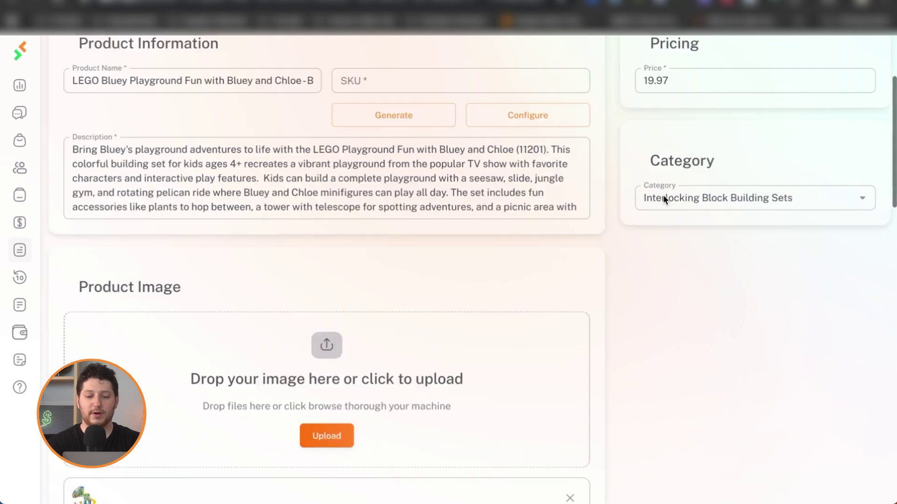
Set the item's price to 21.97.
click(654, 180)
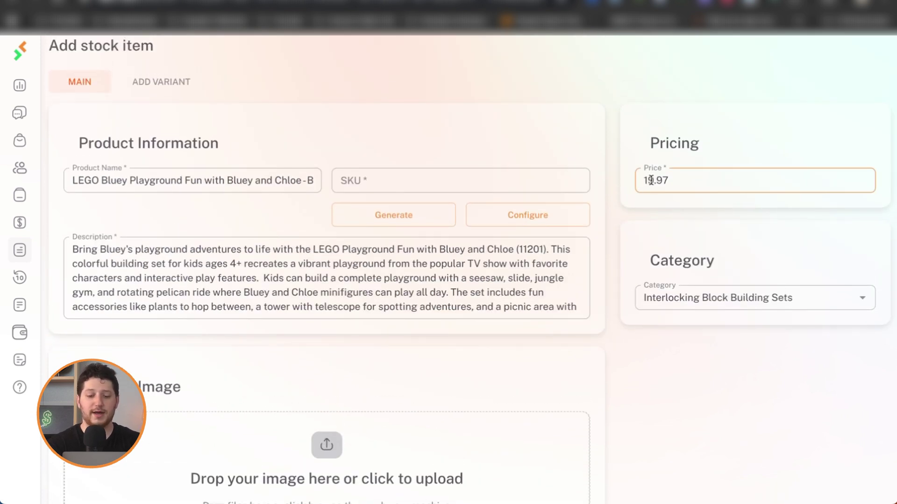
click(648, 181)
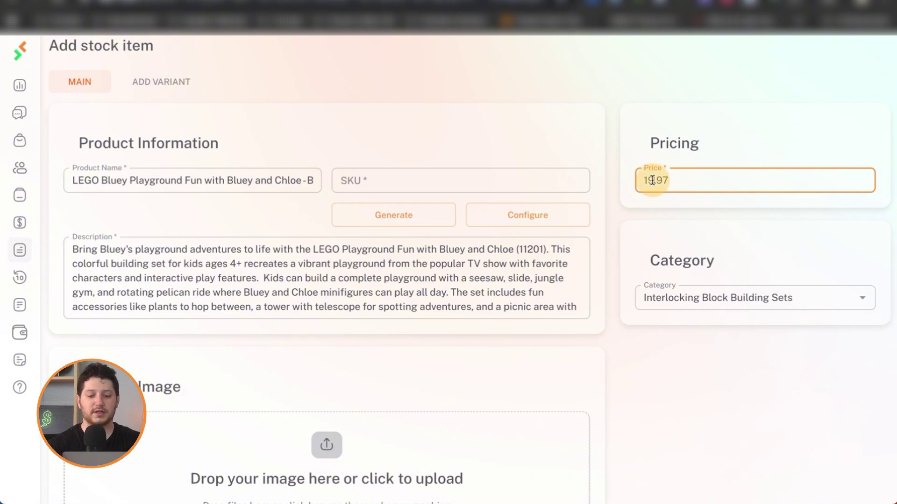
drag(654, 181, 631, 185)
text(21)
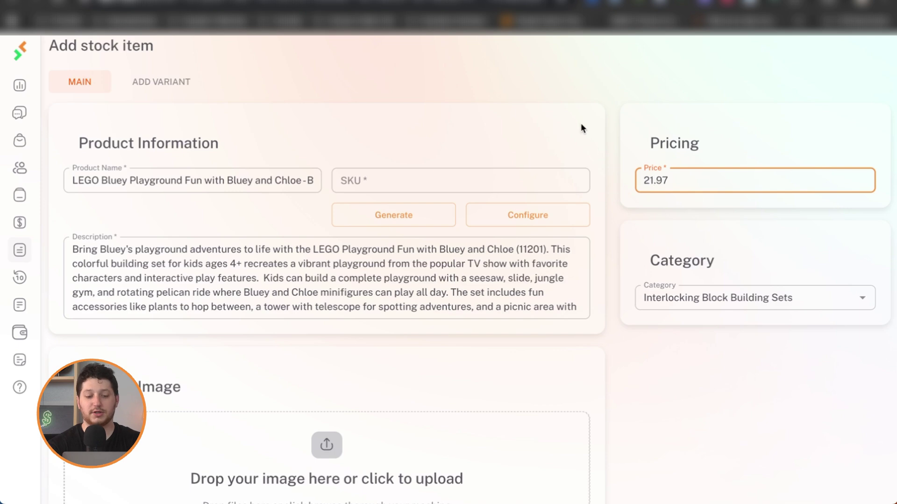
In the item's properties, set the count per pack to 1 and Prop 65 warning required to No.
scroll(581, 122, down, 8)
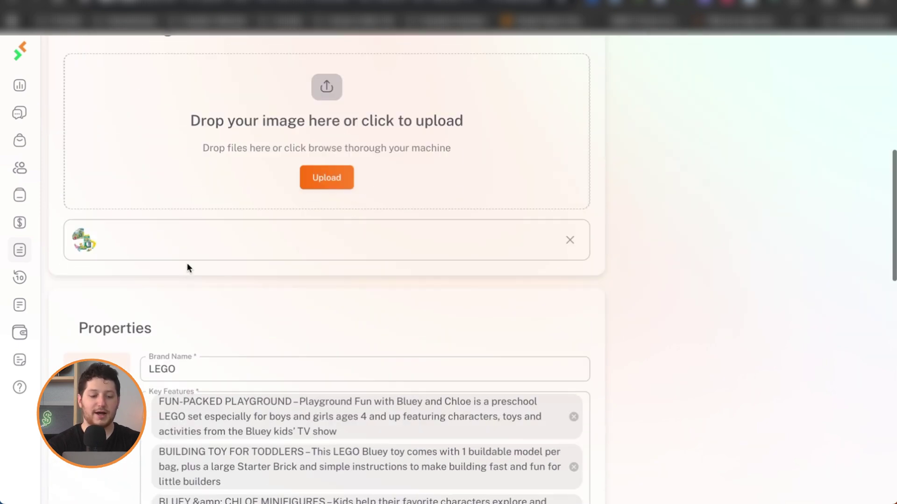
scroll(187, 263, up, 2)
scroll(220, 280, down, 5)
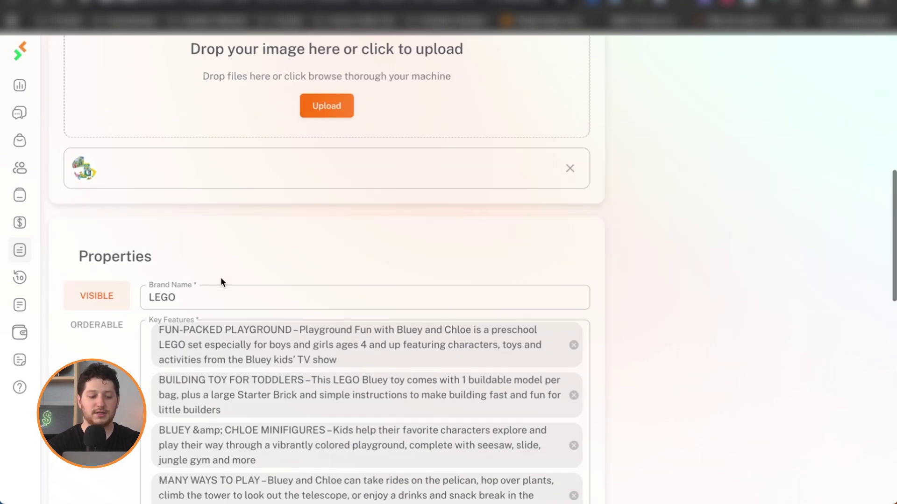
scroll(279, 231, down, 7)
scroll(279, 231, down, 2)
scroll(279, 230, down, 8)
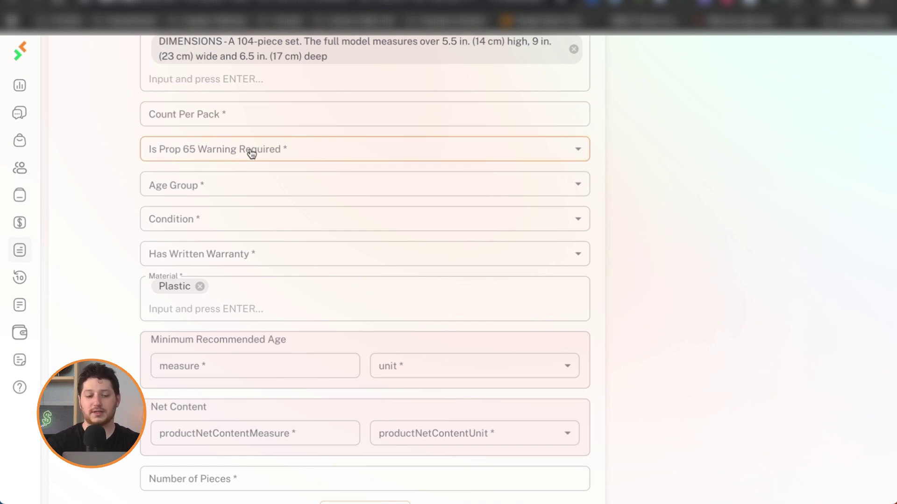
click(462, 111)
text(1)
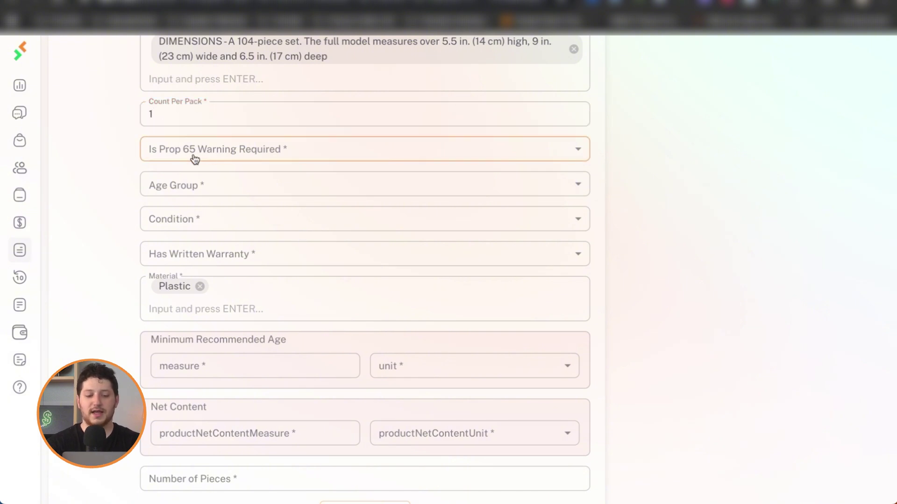
click(256, 150)
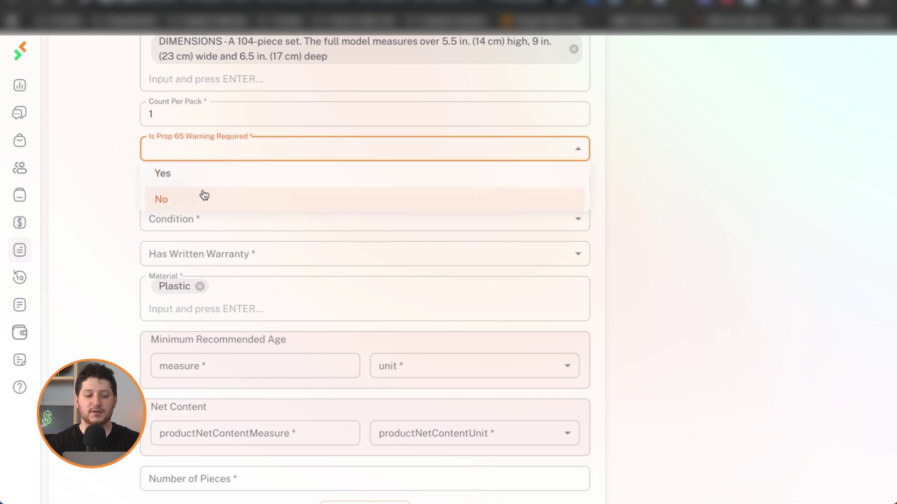
click(197, 196)
Set the item's condition to New and its age group to Tween.
click(186, 216)
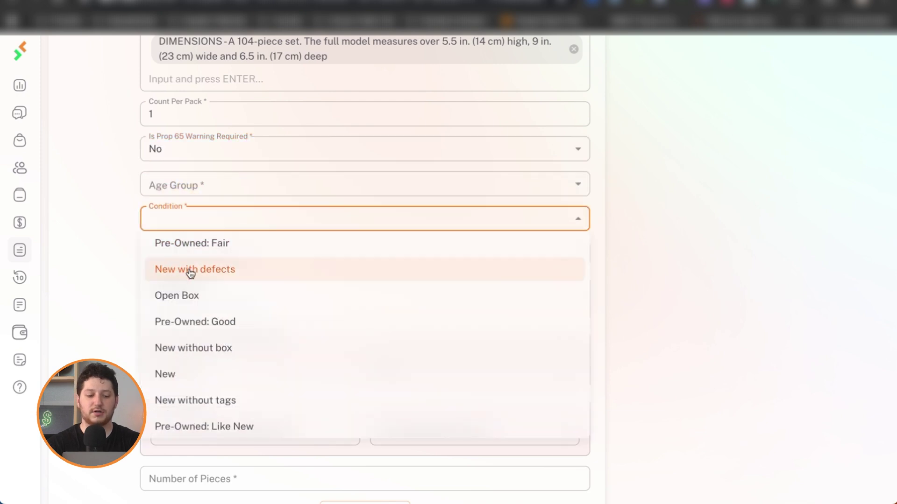
click(174, 375)
click(186, 187)
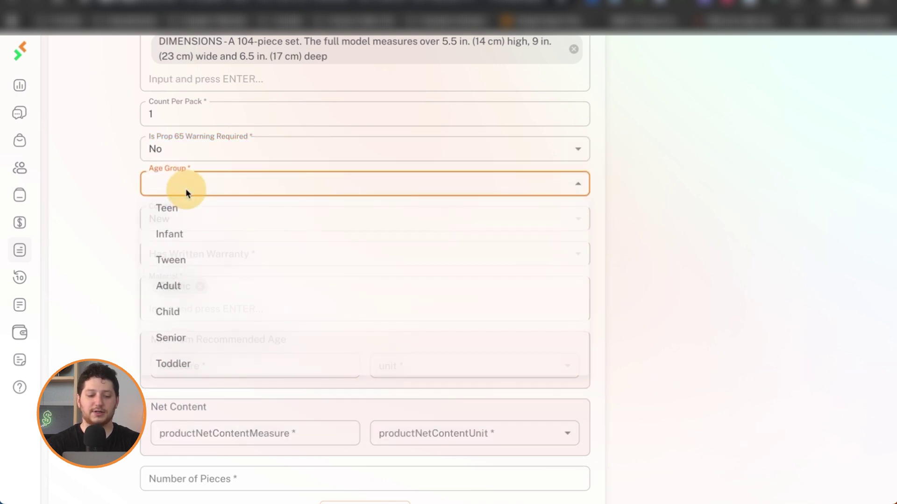
click(192, 262)
click(116, 268)
Set the minimum recommended age to 12 years and the net content to 1 Count.
scroll(114, 265, down, 3)
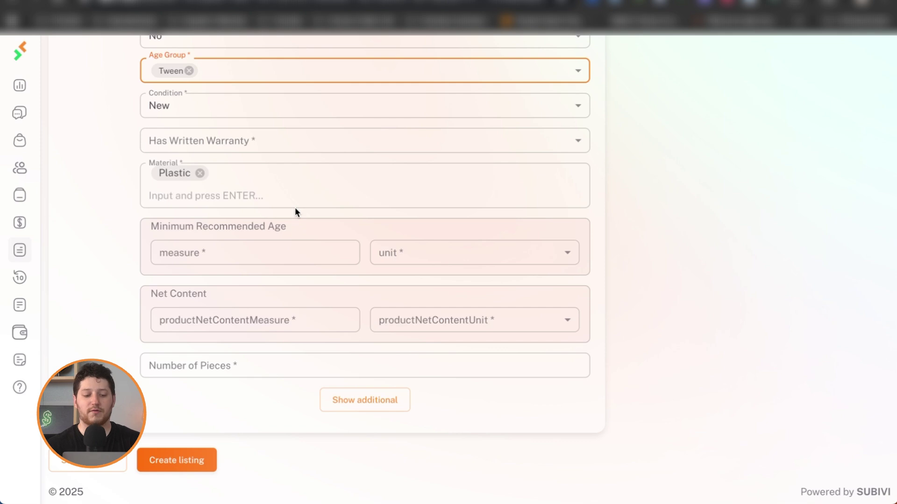
click(230, 244)
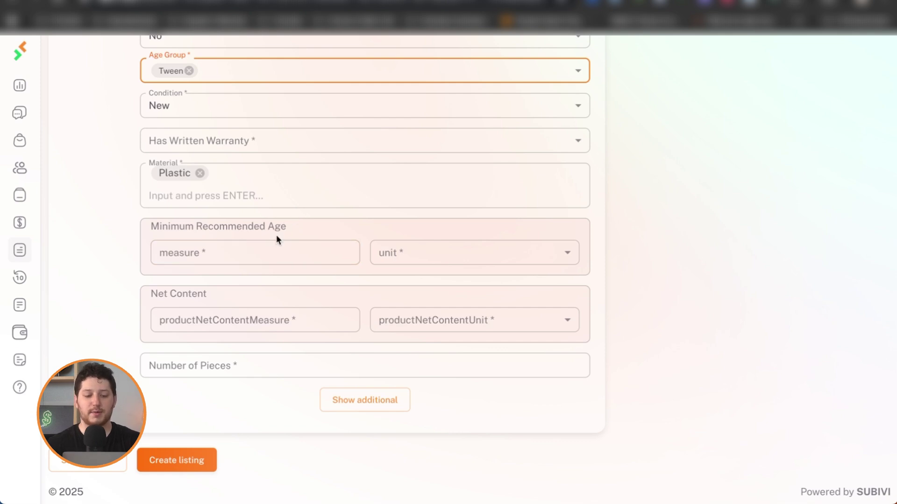
click(224, 253)
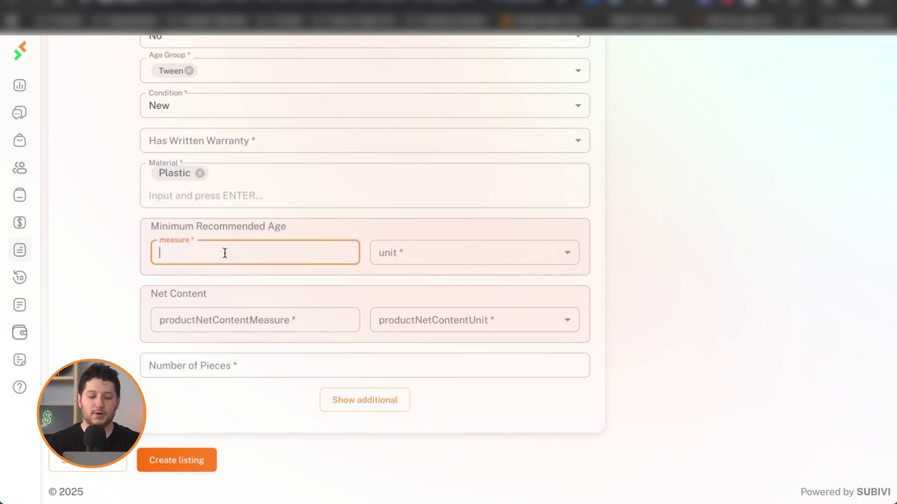
click(223, 322)
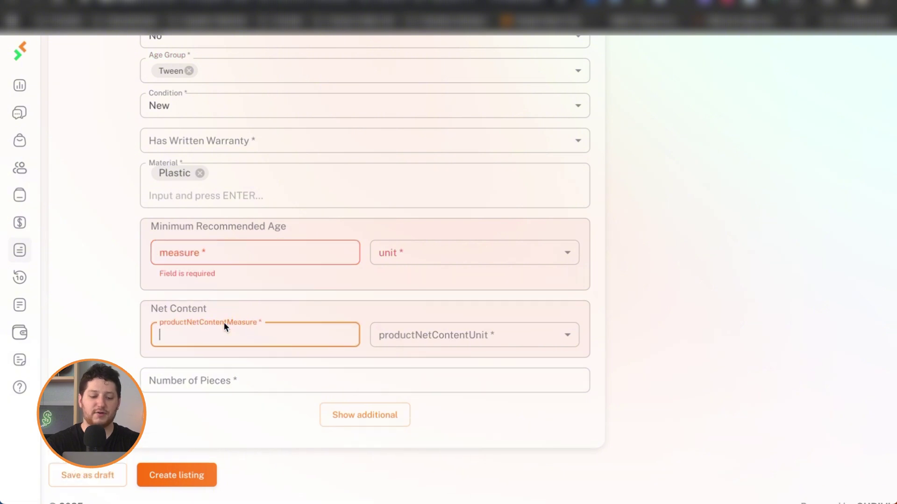
text(1)
click(414, 335)
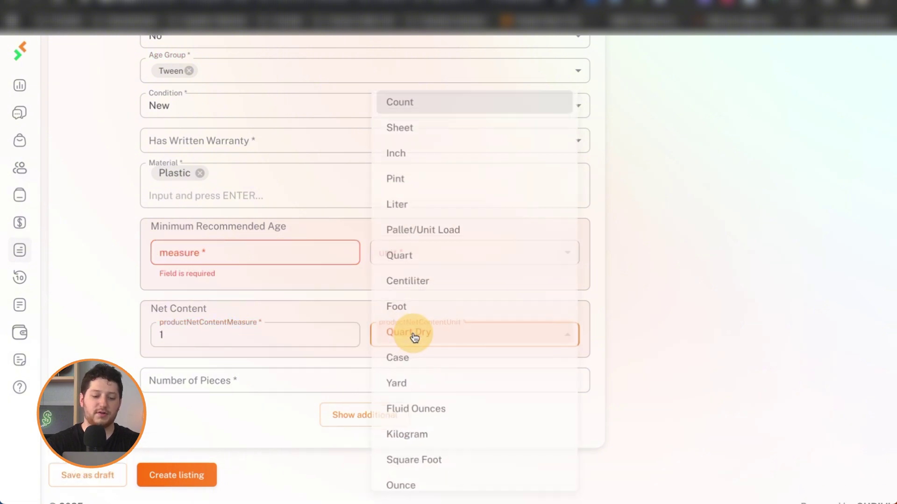
click(428, 97)
Open the SKU generation settings and include the product name and price alongside platform and brand.
scroll(415, 208, up, 20)
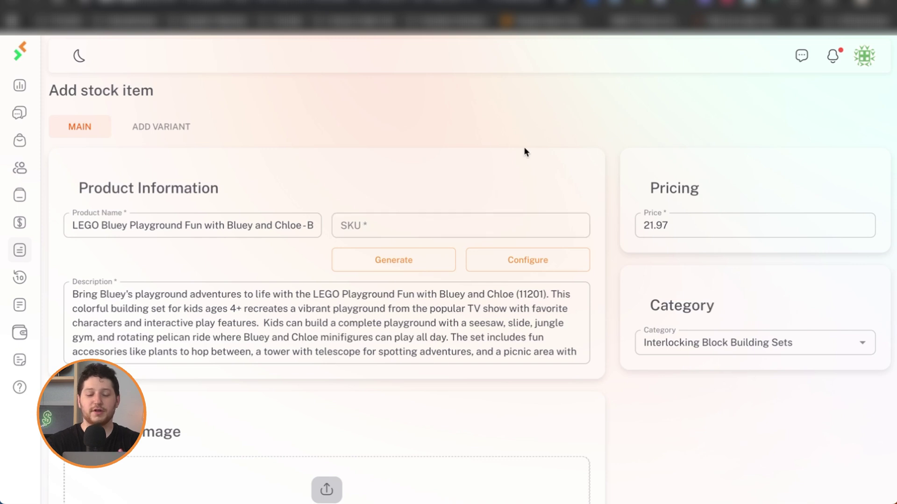
click(521, 263)
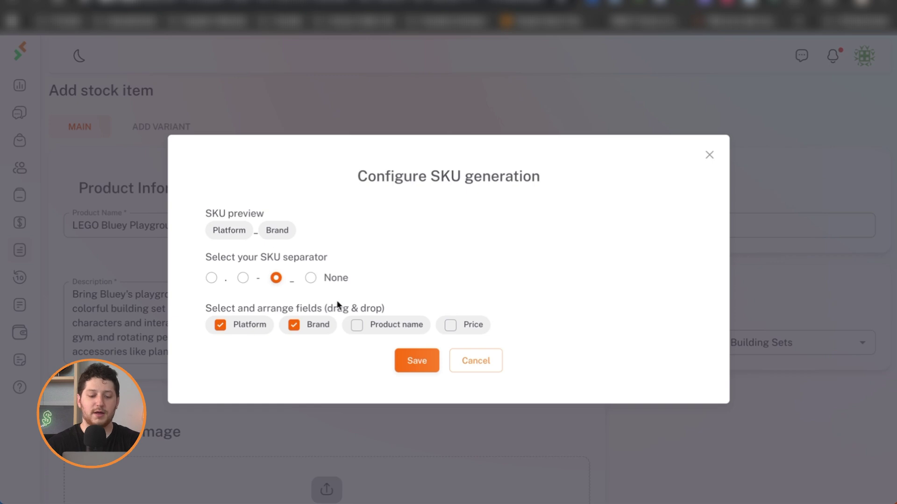
click(357, 327)
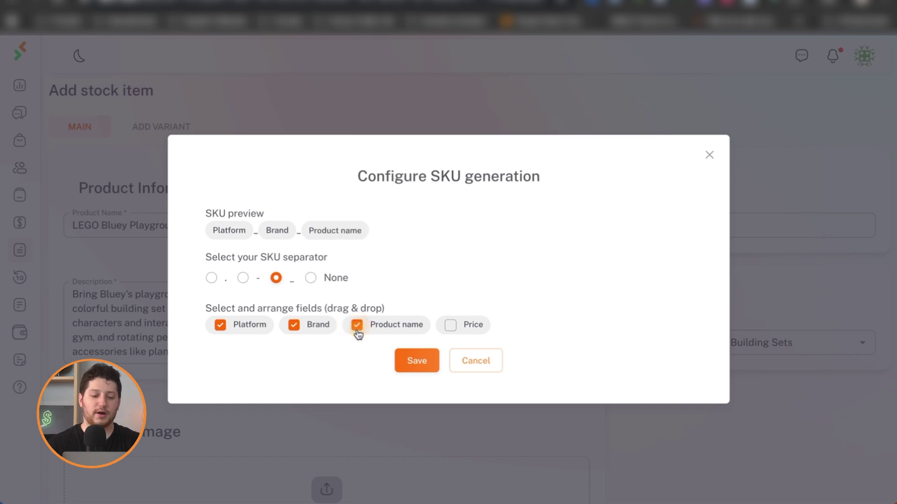
click(449, 327)
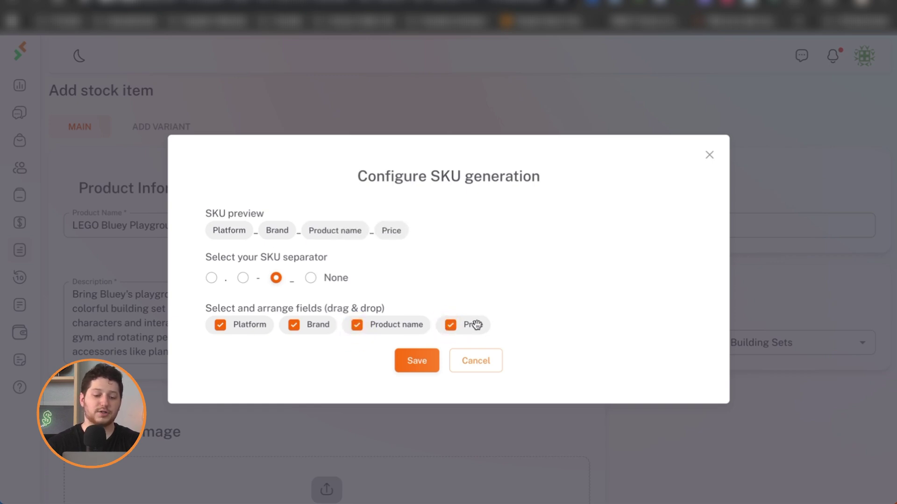
Arrange the SKU fields in the order Product name, Price, Platform, Brand.
drag(477, 324, 339, 321)
drag(460, 326, 309, 332)
drag(409, 325, 223, 327)
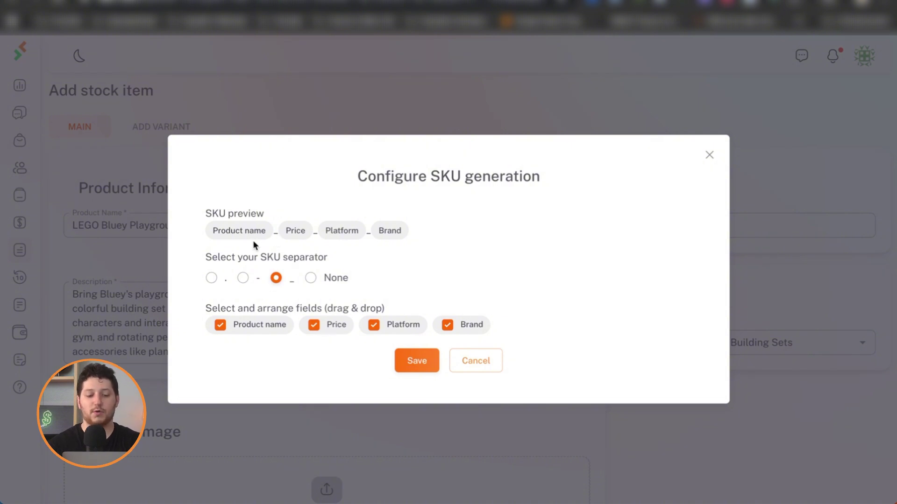
Try the dot, hyphen and underscore separators, then set the SKU separator to None and save the configuration.
click(211, 278)
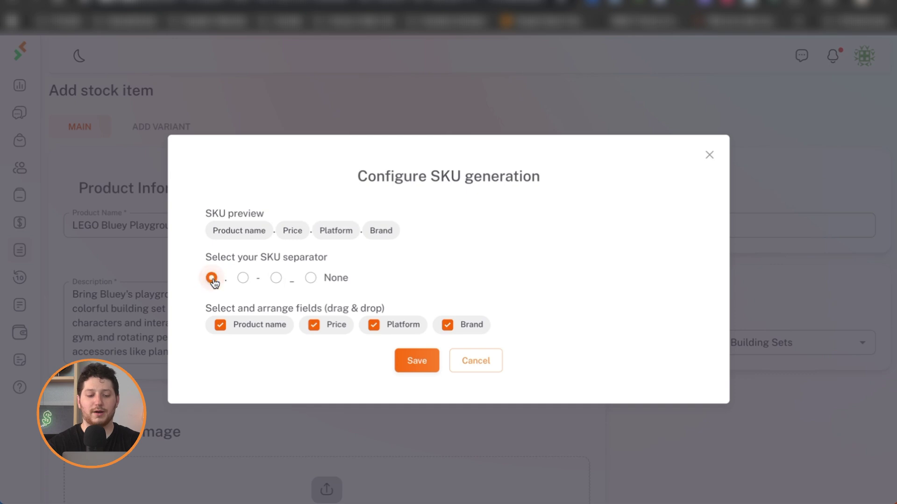
click(245, 279)
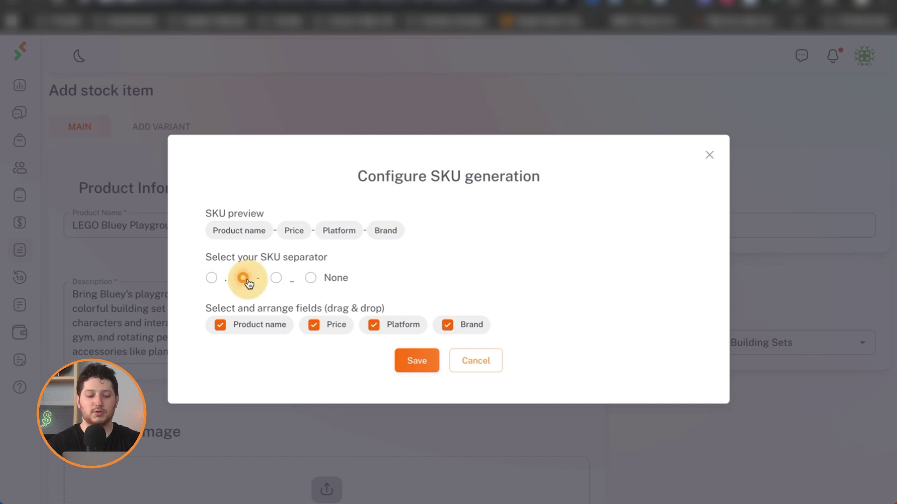
click(277, 280)
click(312, 279)
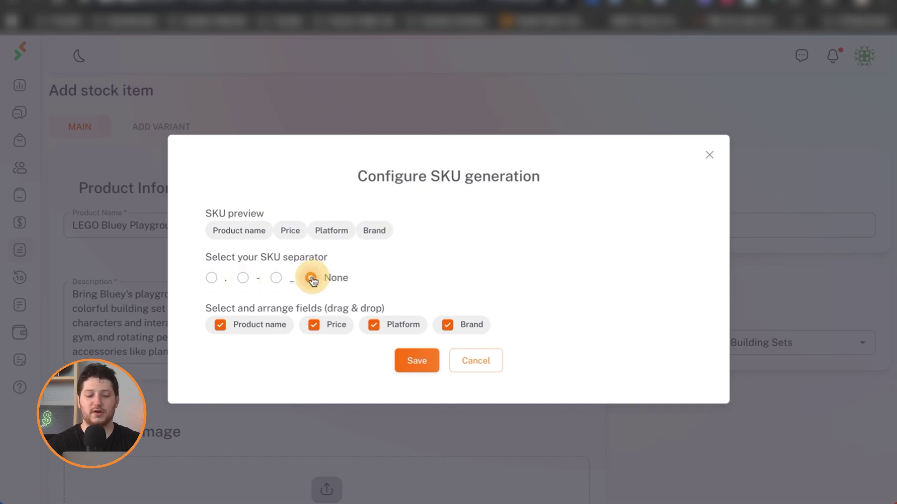
click(416, 365)
Generate the product's SKU and save the listing as a draft.
click(386, 262)
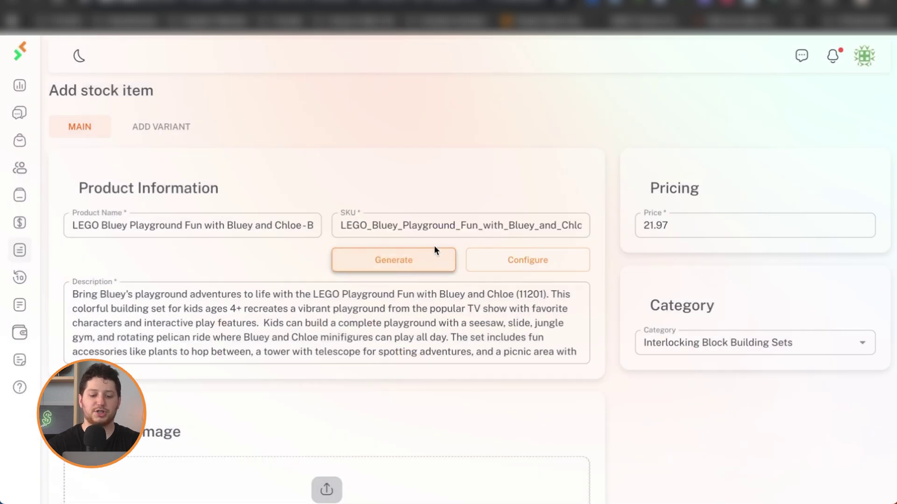
click(424, 234)
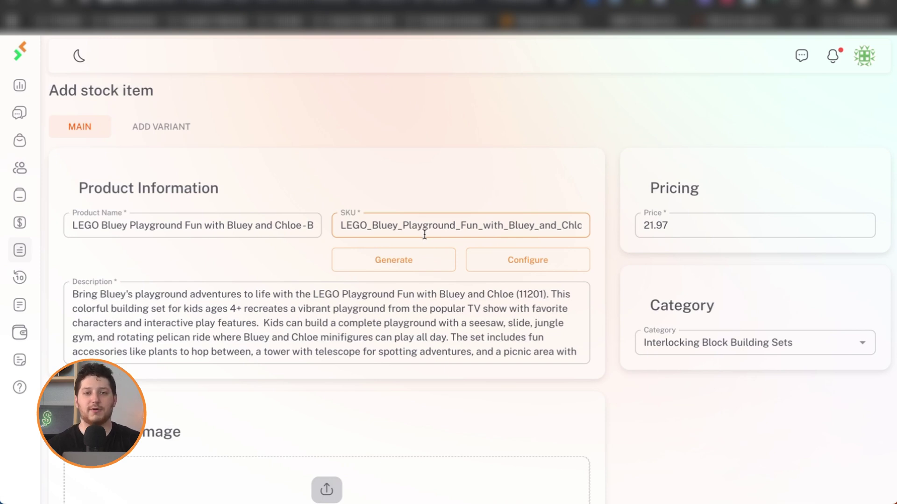
scroll(220, 425, down, 15)
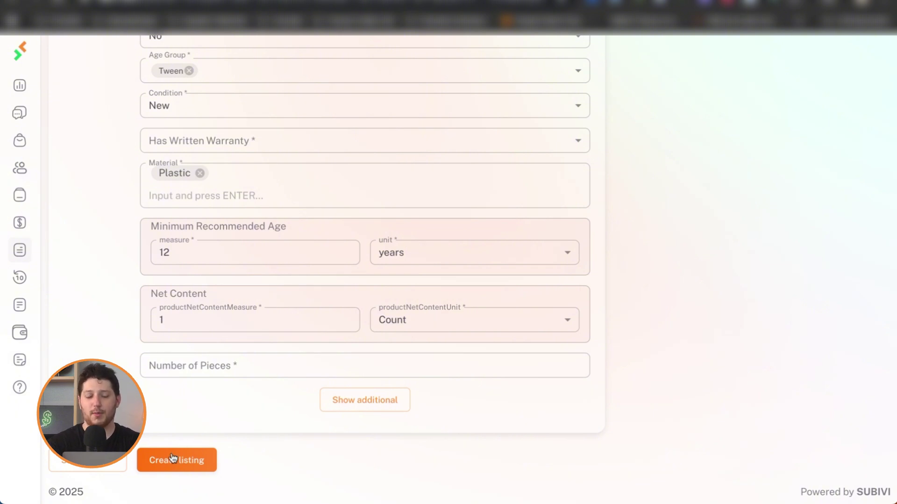
click(92, 468)
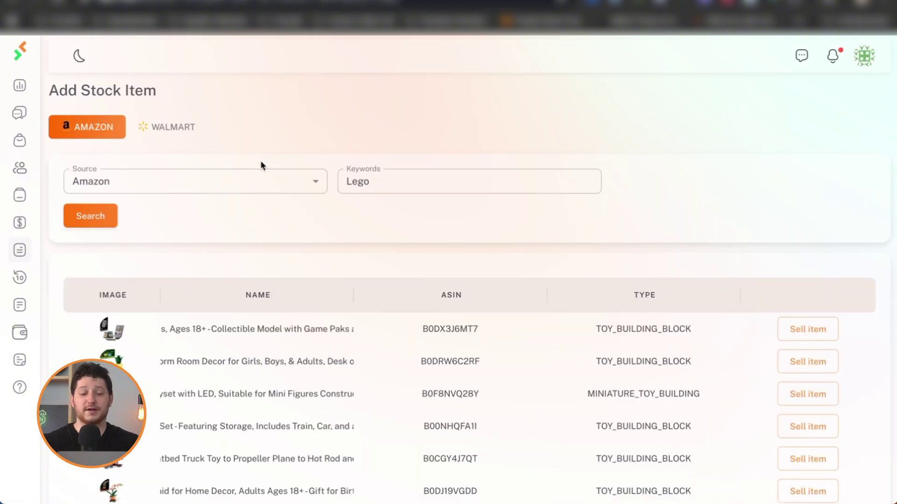
Search the Amazon source for the keyword Lego to add an Amazon stock item.
click(167, 185)
click(99, 205)
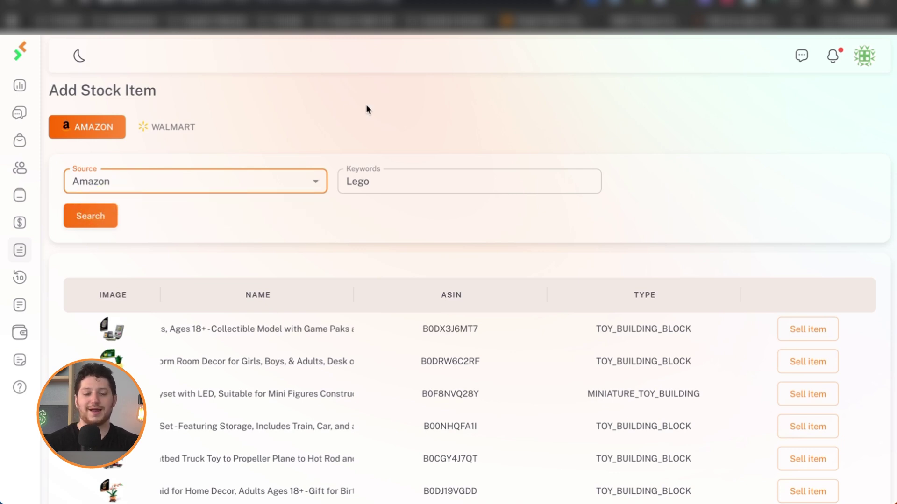
double_click(379, 180)
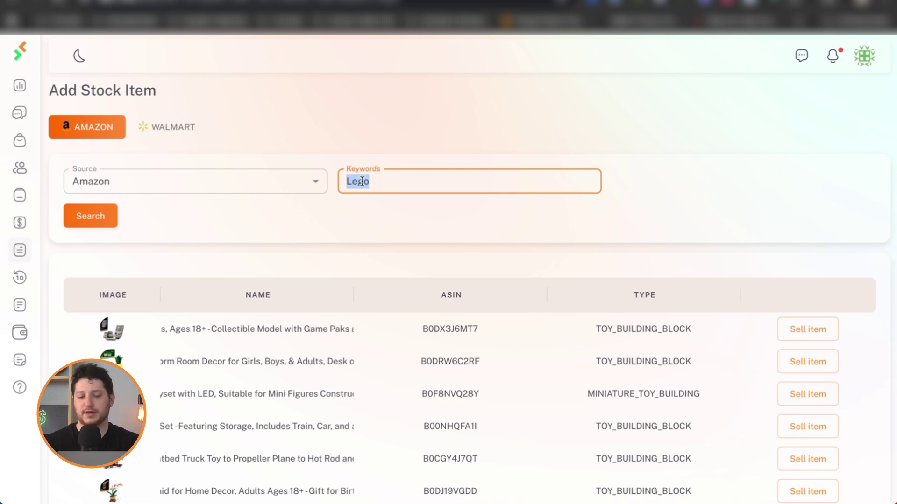
click(89, 220)
Choose to sell the second Lego search result and select New as its product condition.
scroll(410, 240, down, 5)
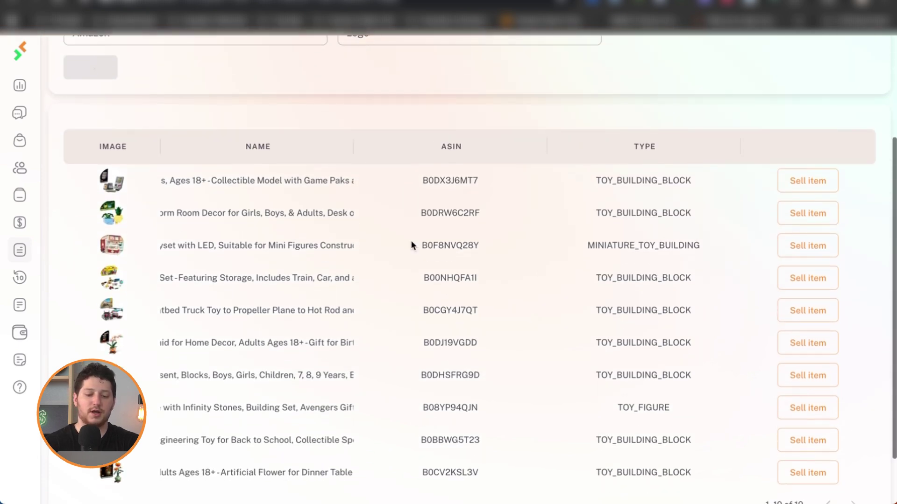
click(626, 185)
click(795, 185)
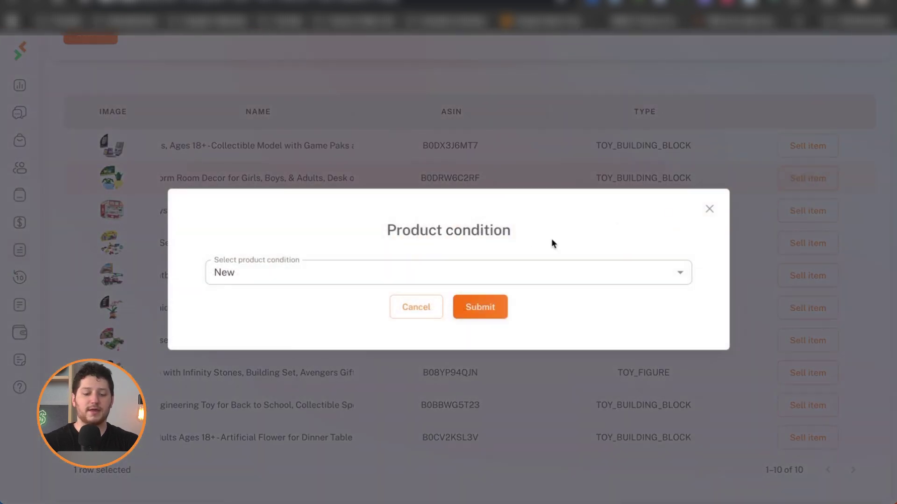
click(486, 270)
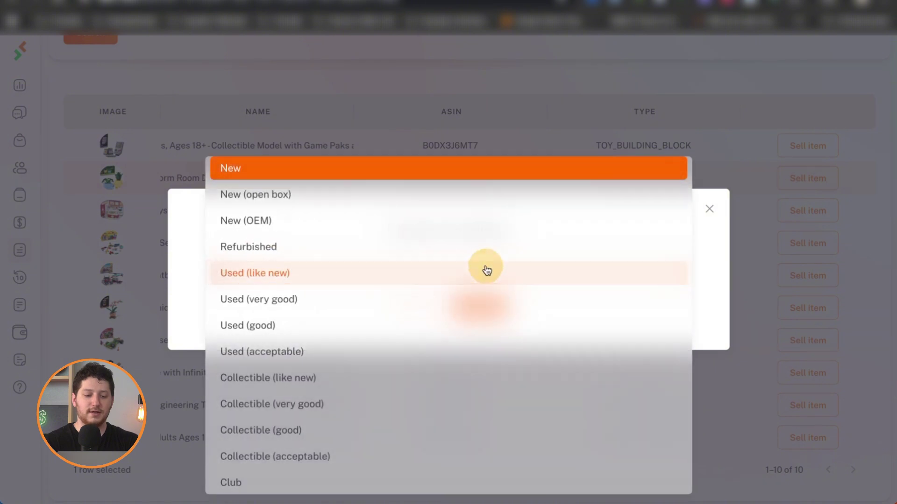
click(320, 171)
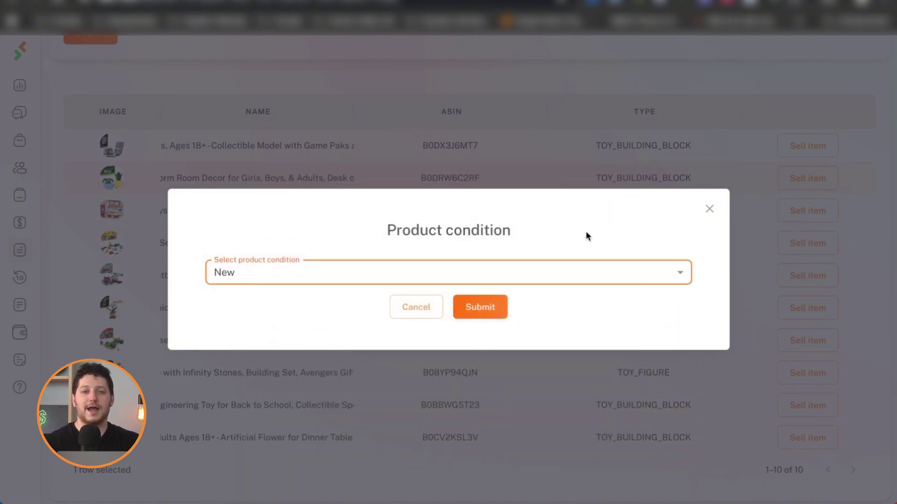